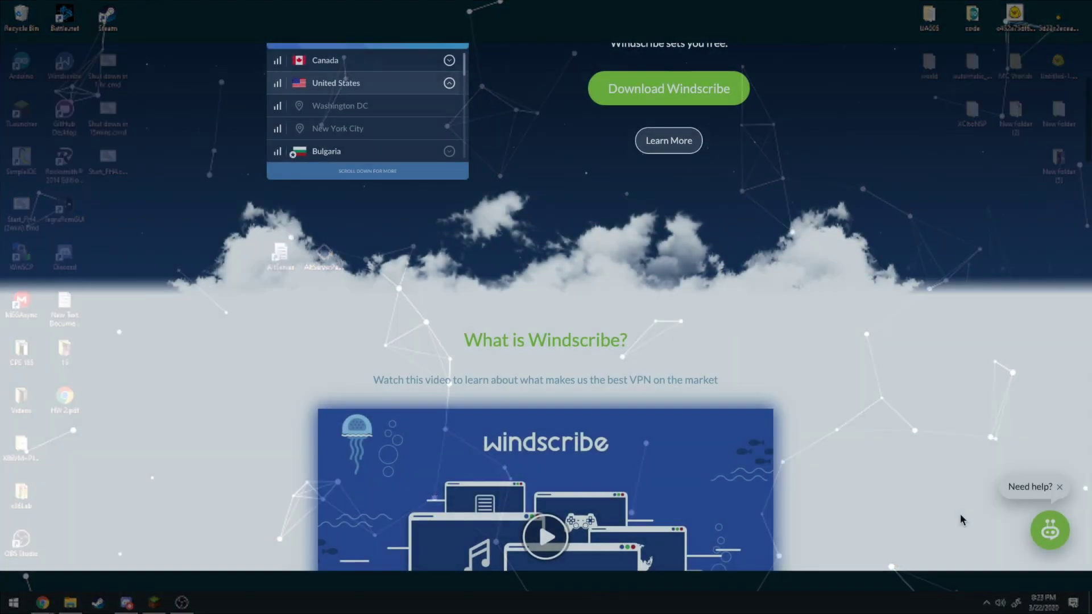
Scroll down the Windscribe homepage through its feature sections to 'Stop leaking personal information'
{"action": "scroll", "coordinate": [960, 514], "scroll_direction": "down", "scroll_amount": 3}
{"action": "scroll", "coordinate": [960, 514], "scroll_direction": "down", "scroll_amount": 4}
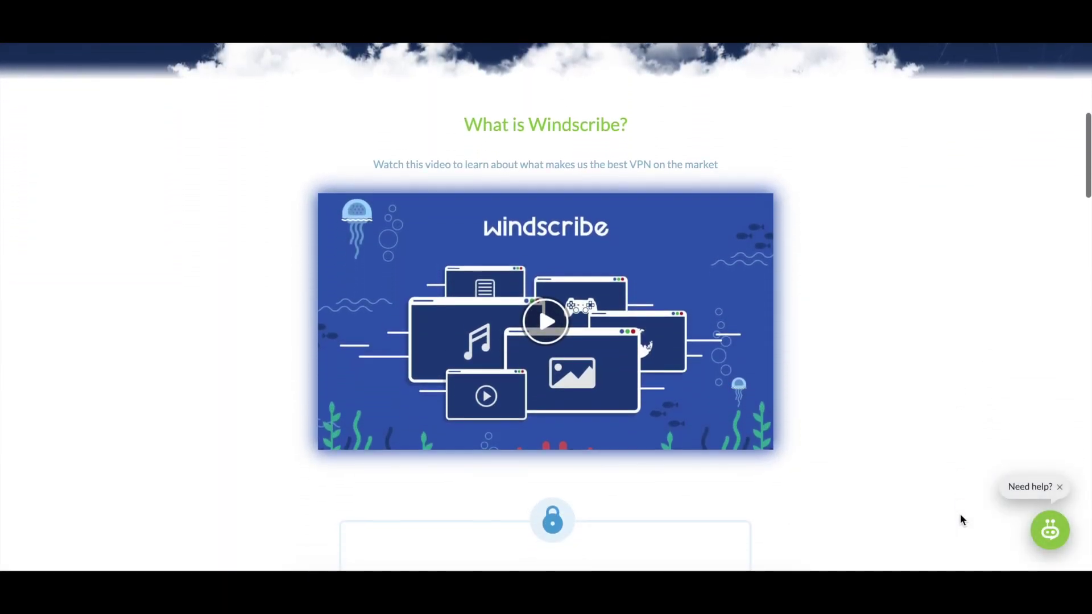
{"action": "scroll", "coordinate": [960, 515], "scroll_direction": "down", "scroll_amount": 6}
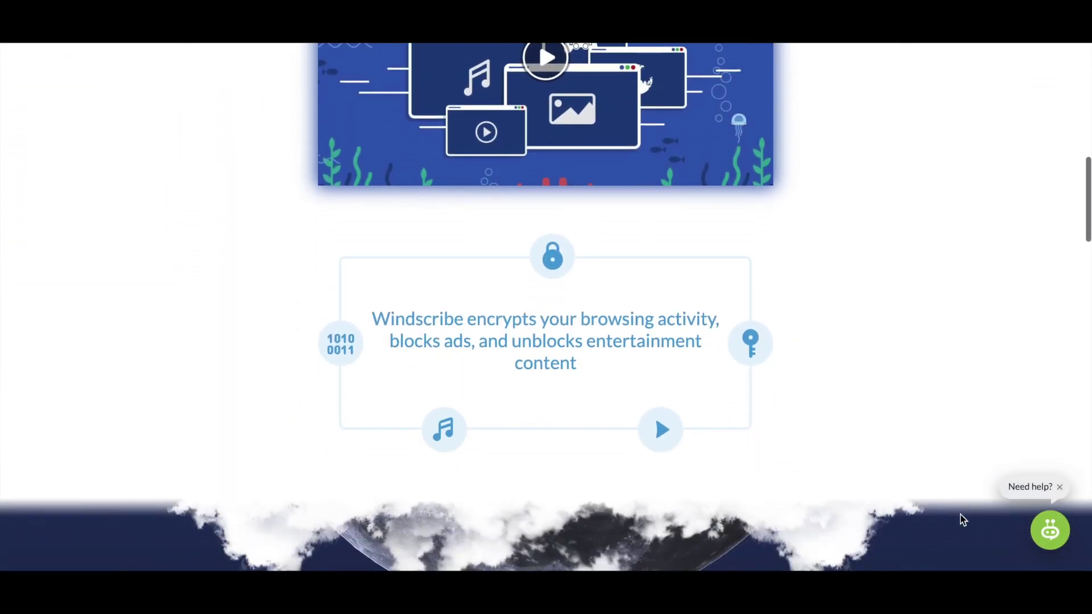
{"action": "scroll", "coordinate": [960, 515], "scroll_direction": "down", "scroll_amount": 6}
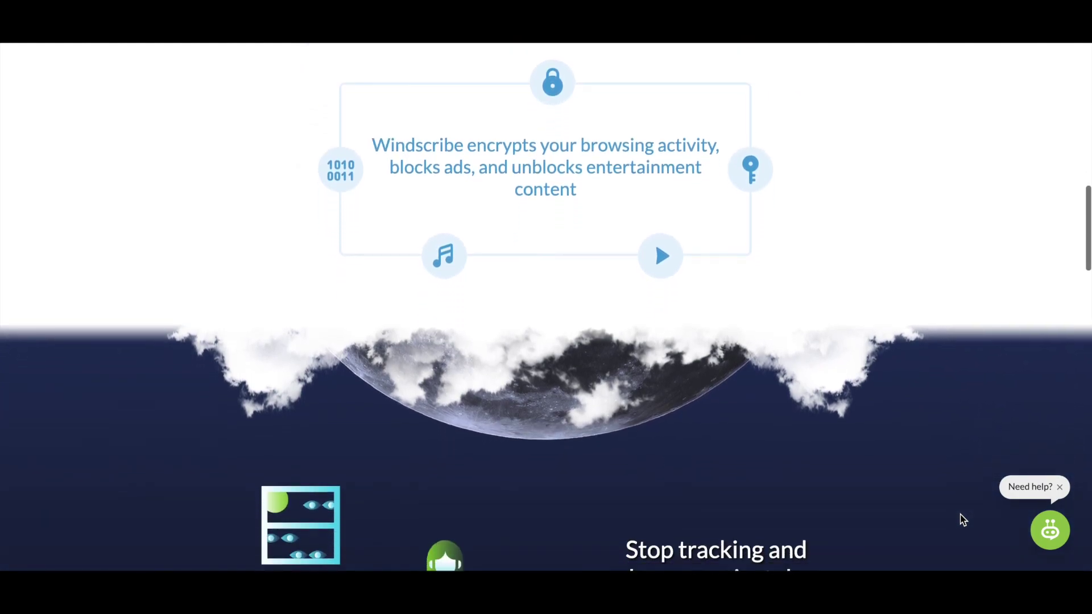
{"action": "scroll", "coordinate": [961, 519], "scroll_direction": "down", "scroll_amount": 5}
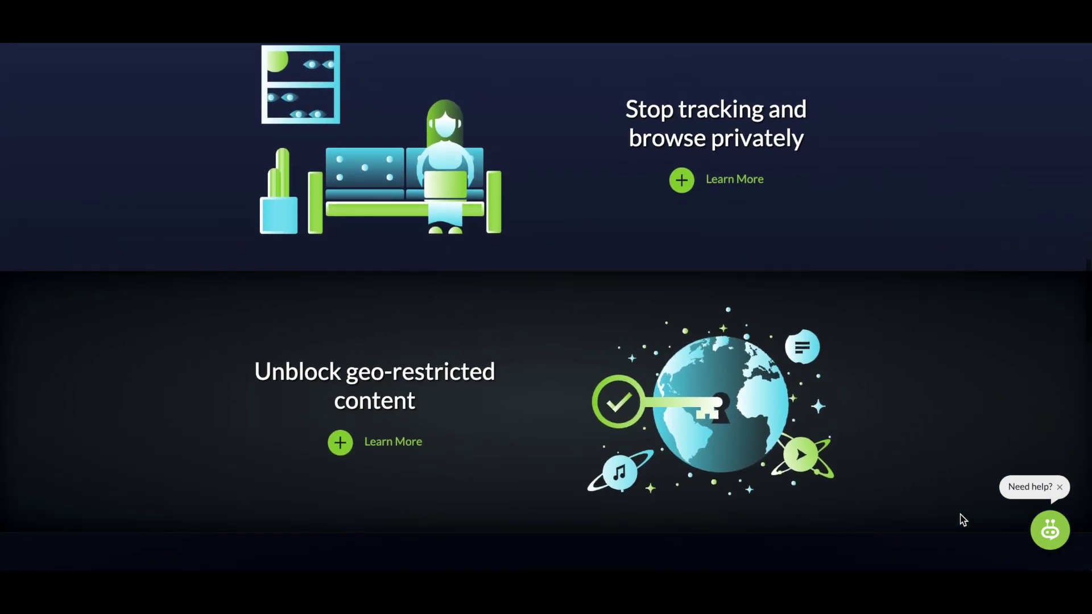
{"action": "scroll", "coordinate": [961, 519], "scroll_direction": "down", "scroll_amount": 5}
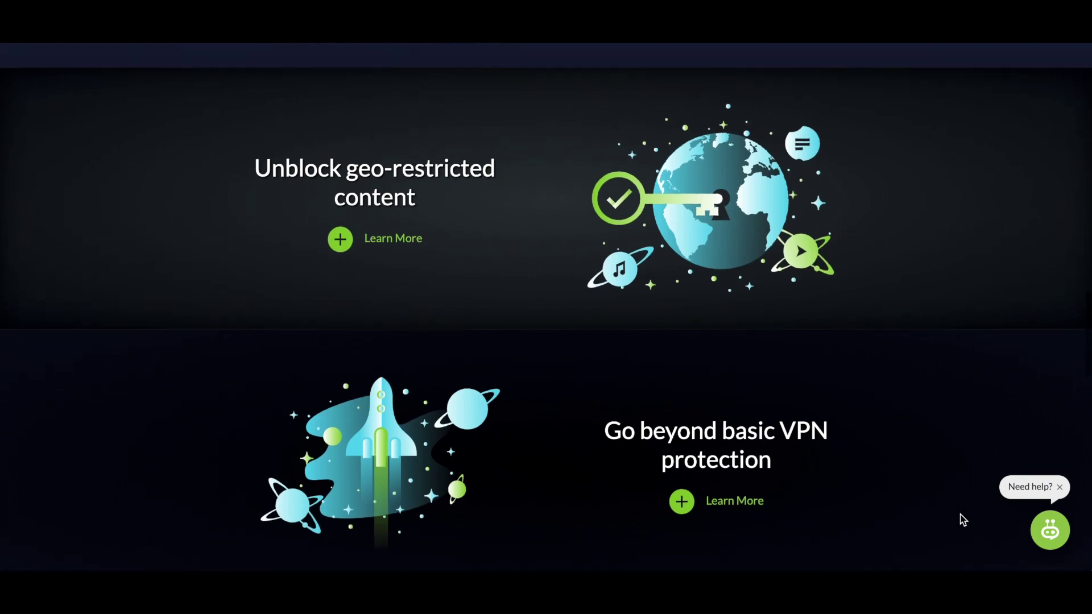
{"action": "scroll", "coordinate": [961, 519], "scroll_direction": "down", "scroll_amount": 5}
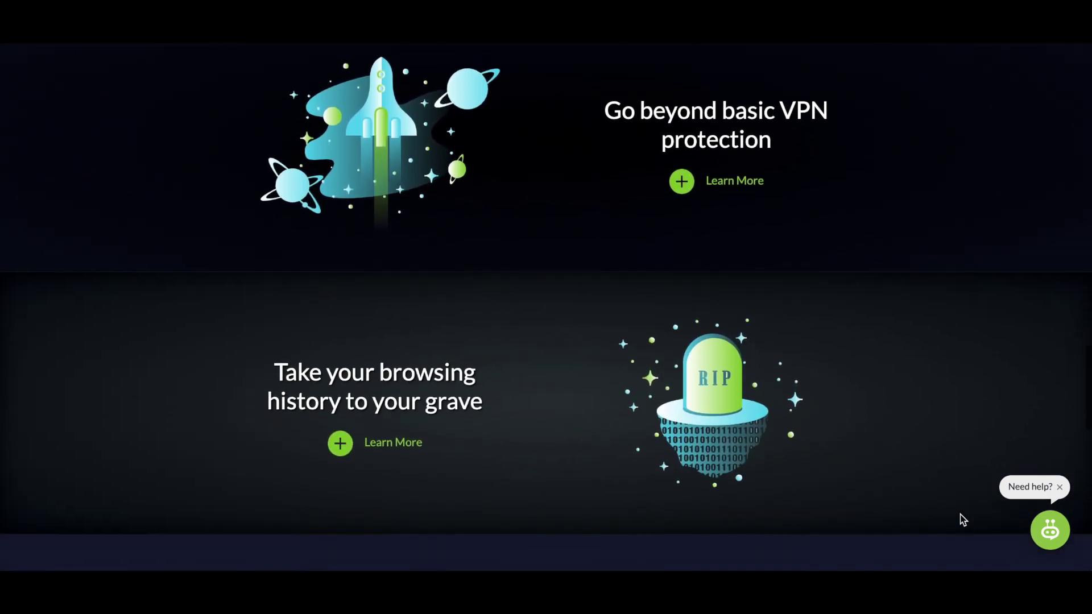
{"action": "scroll", "coordinate": [961, 520], "scroll_direction": "down", "scroll_amount": 5}
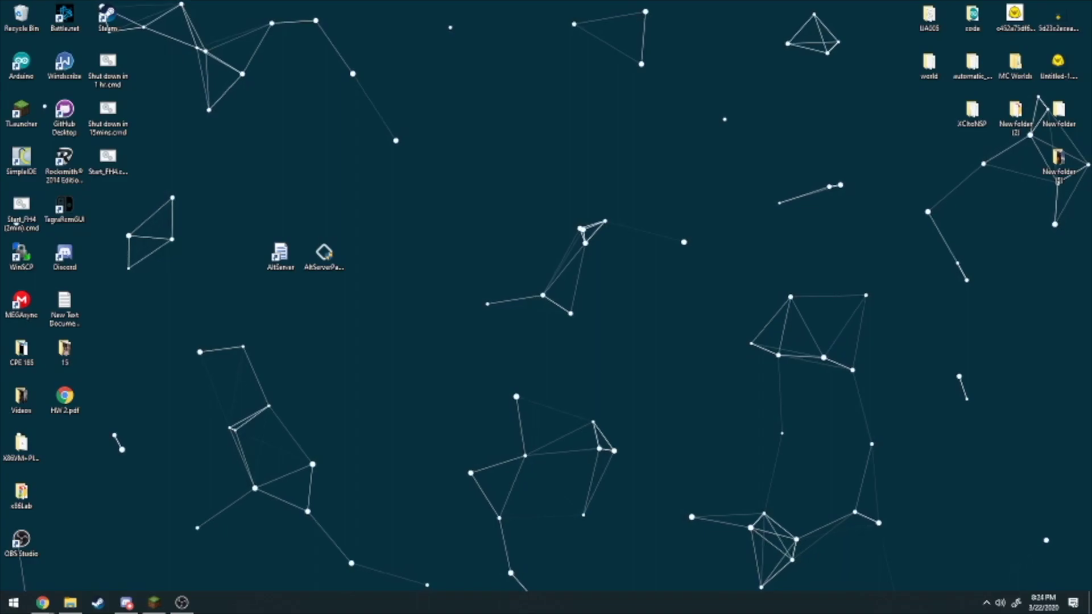
Bring up the Welcome to AltStore page in Chrome showing the macOS and Windows AltServer downloads
{"action": "mouse_move", "coordinate": [43, 602]}
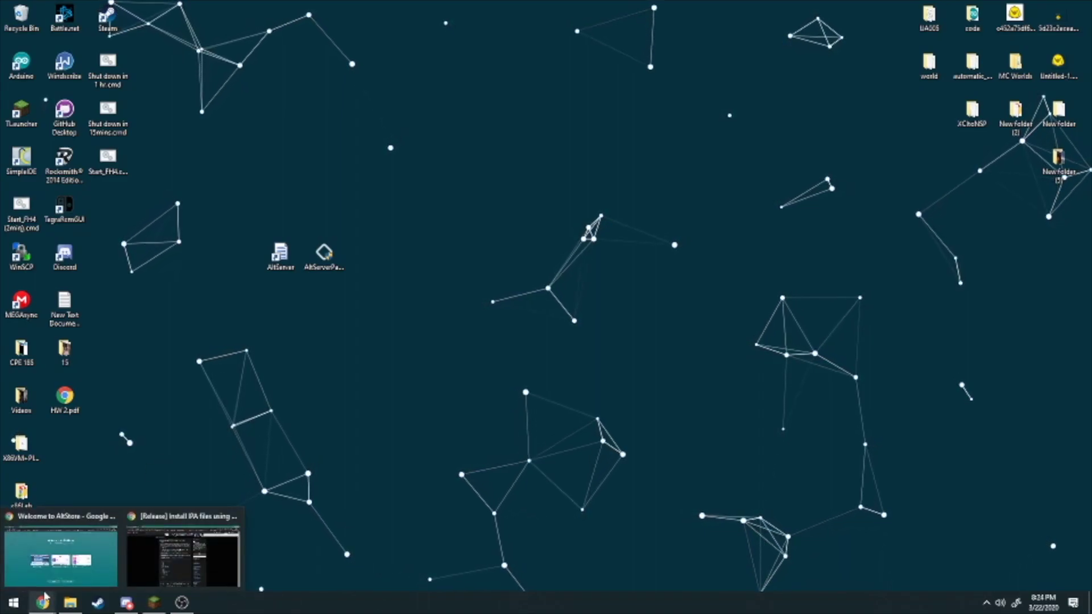
{"action": "left_click", "coordinate": [84, 546]}
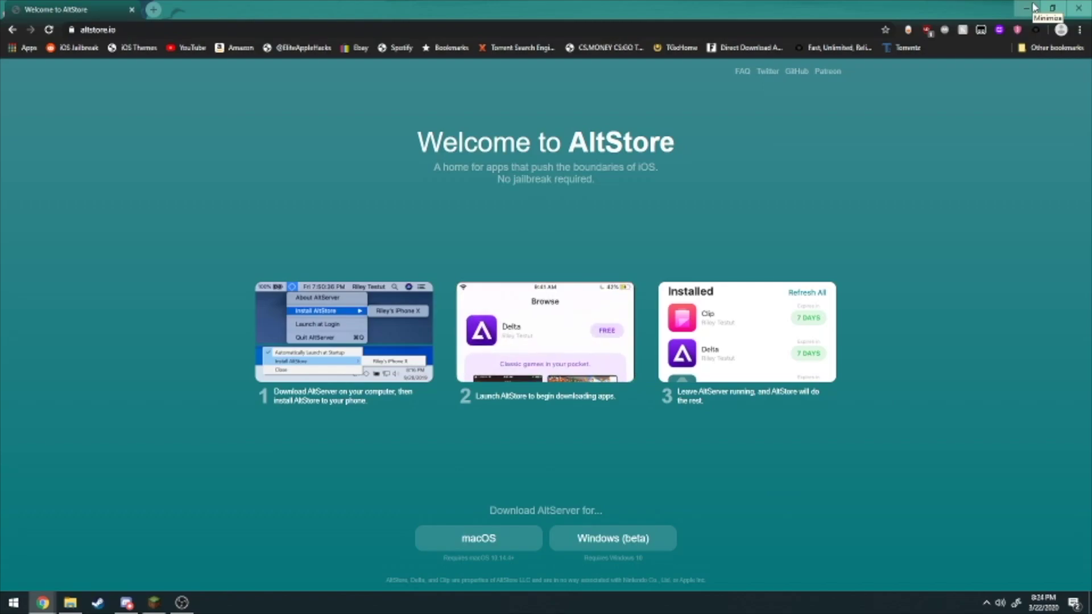
{"action": "left_click", "coordinate": [1034, 7]}
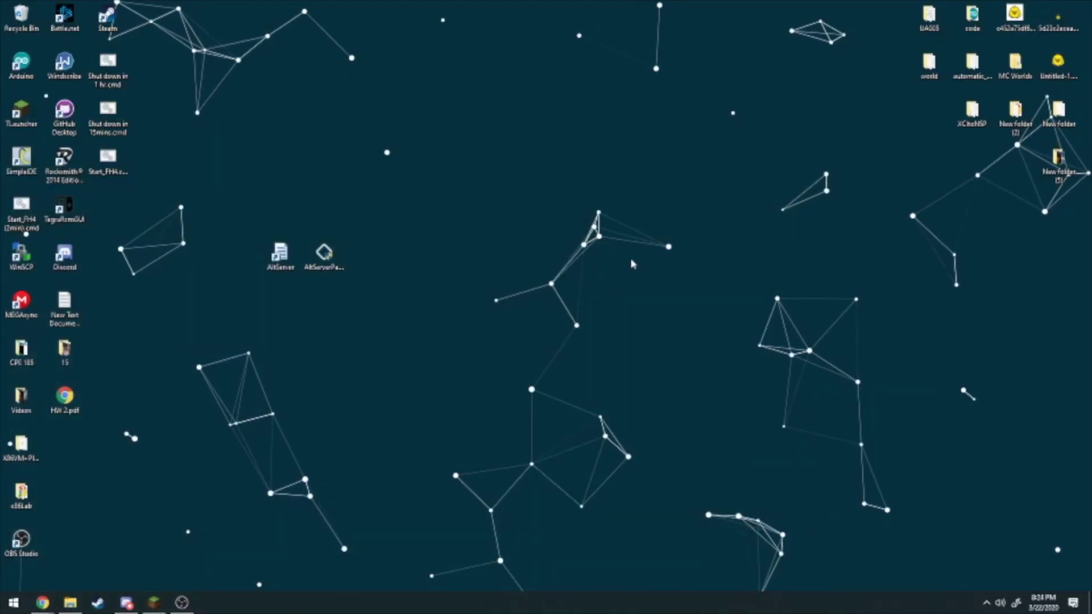
{"action": "left_click", "coordinate": [324, 260]}
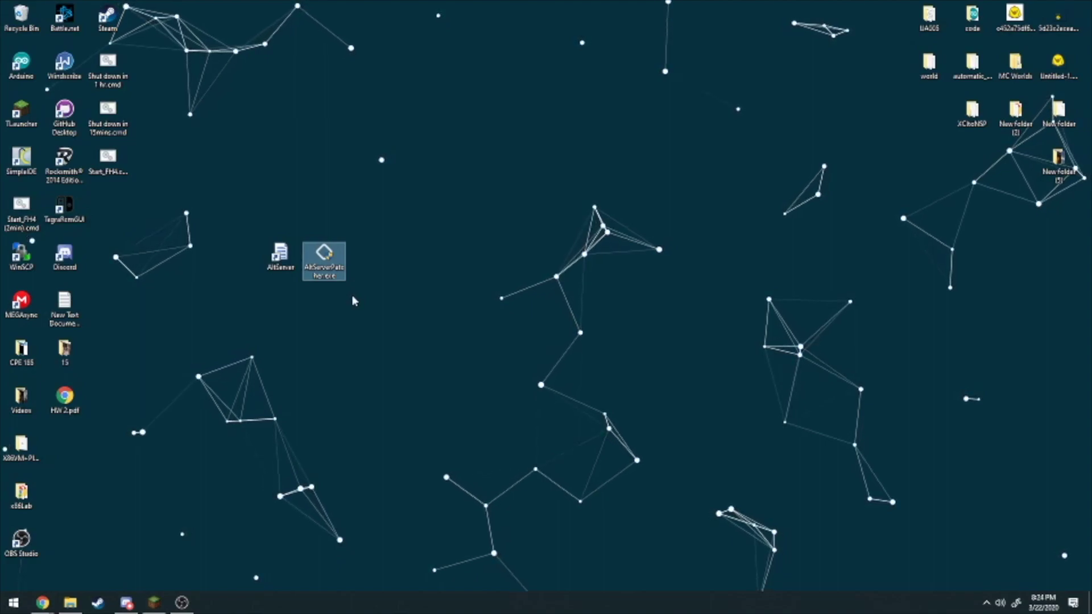
{"action": "key", "text": "Return"}
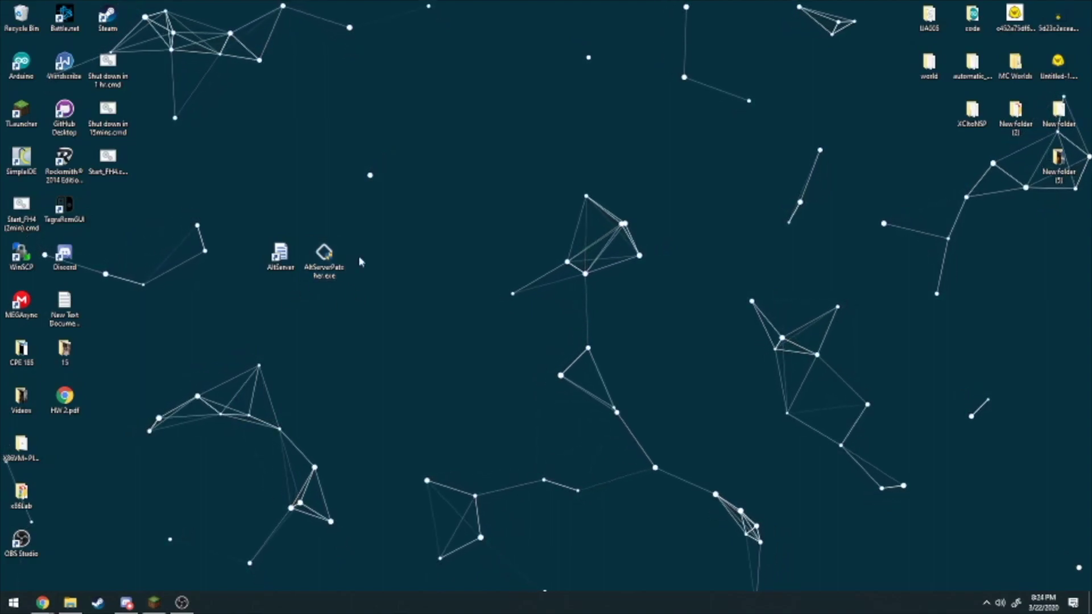
{"action": "left_click_drag", "start_coordinate": [377, 243], "coordinate": [288, 299]}
{"action": "left_click", "coordinate": [279, 306]}
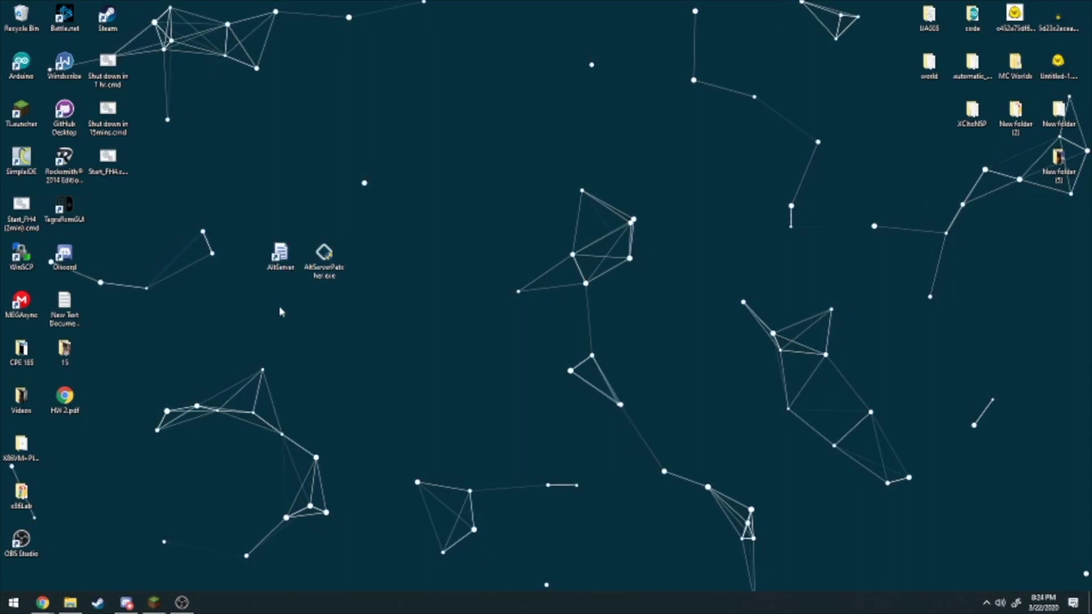
{"action": "left_click", "coordinate": [279, 256]}
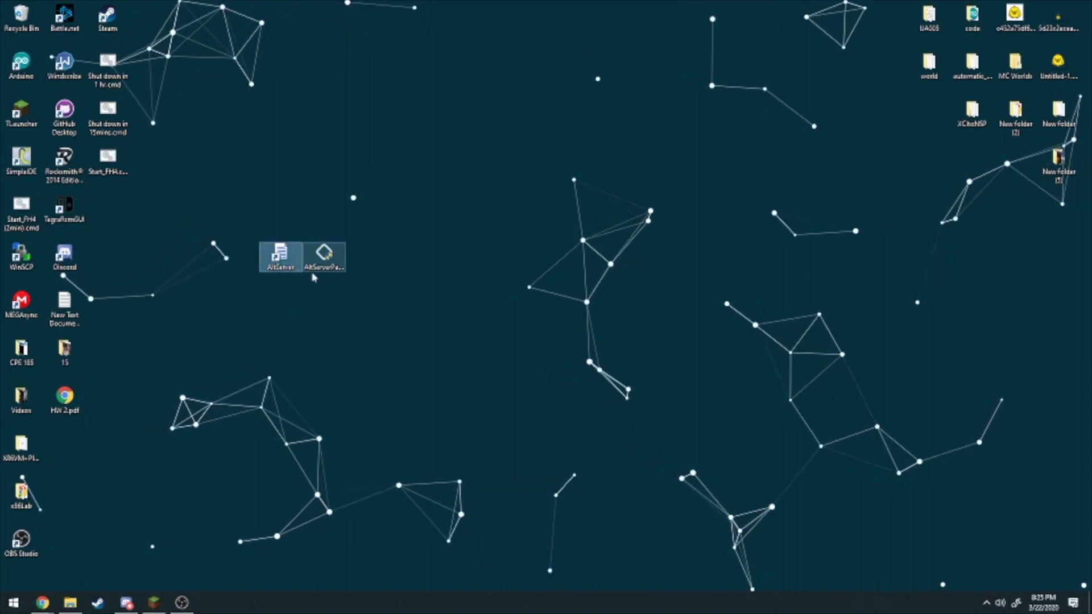
{"action": "left_click", "coordinate": [987, 602]}
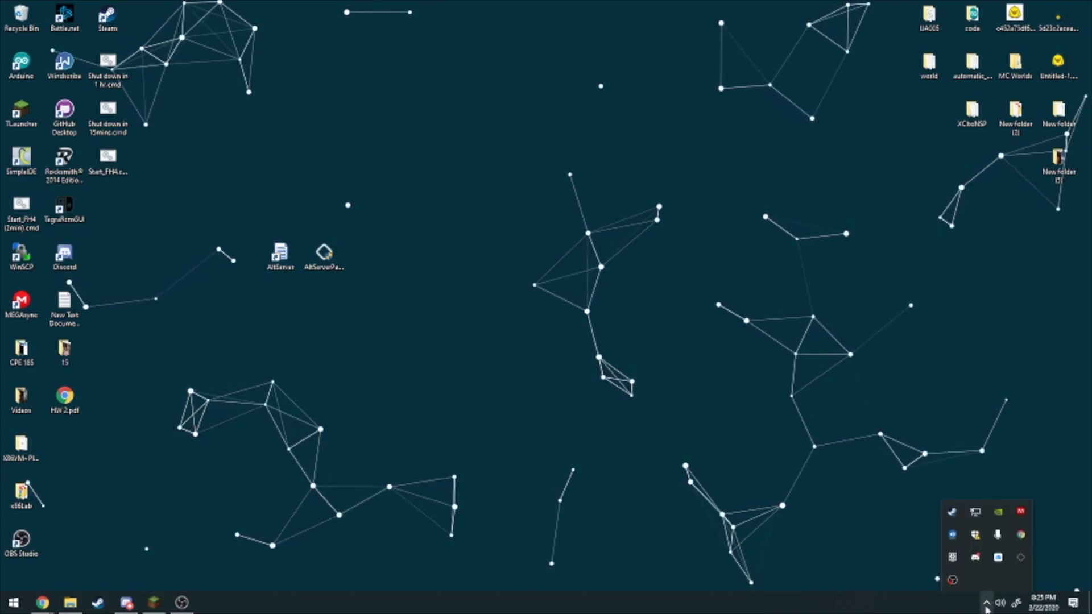
{"action": "left_click", "coordinate": [1021, 562]}
{"action": "left_click", "coordinate": [893, 551]}
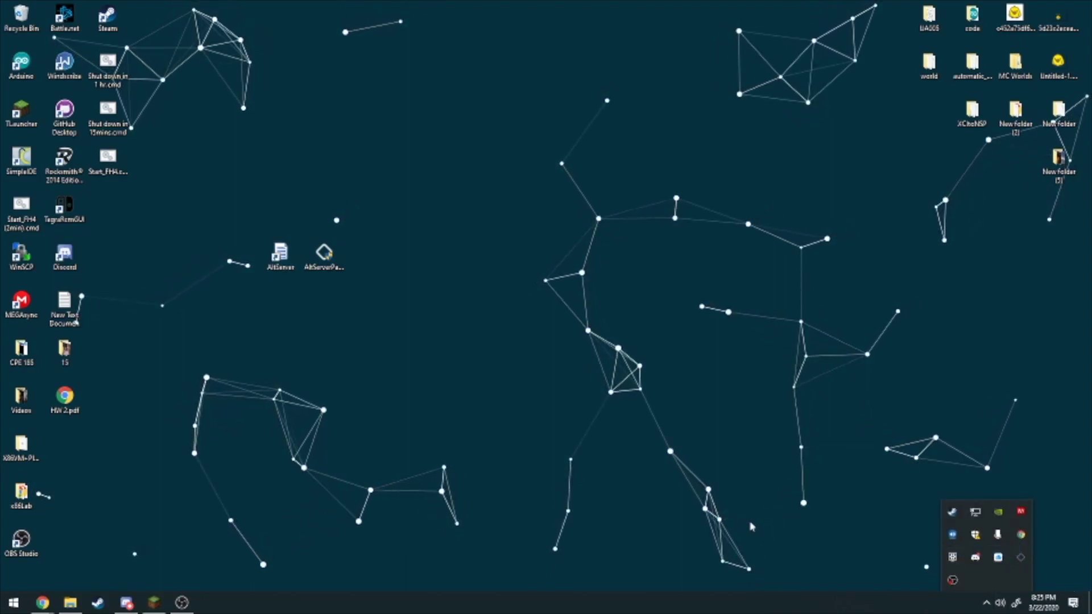
{"action": "key", "text": "Escape"}
{"action": "left_click", "coordinate": [385, 354]}
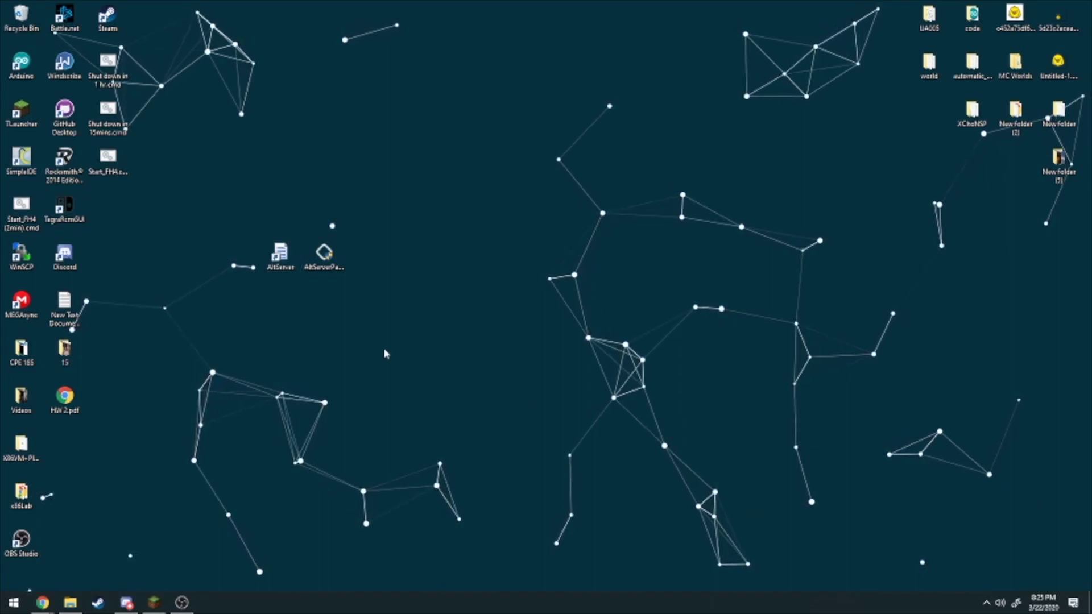
{"action": "left_click", "coordinate": [325, 262]}
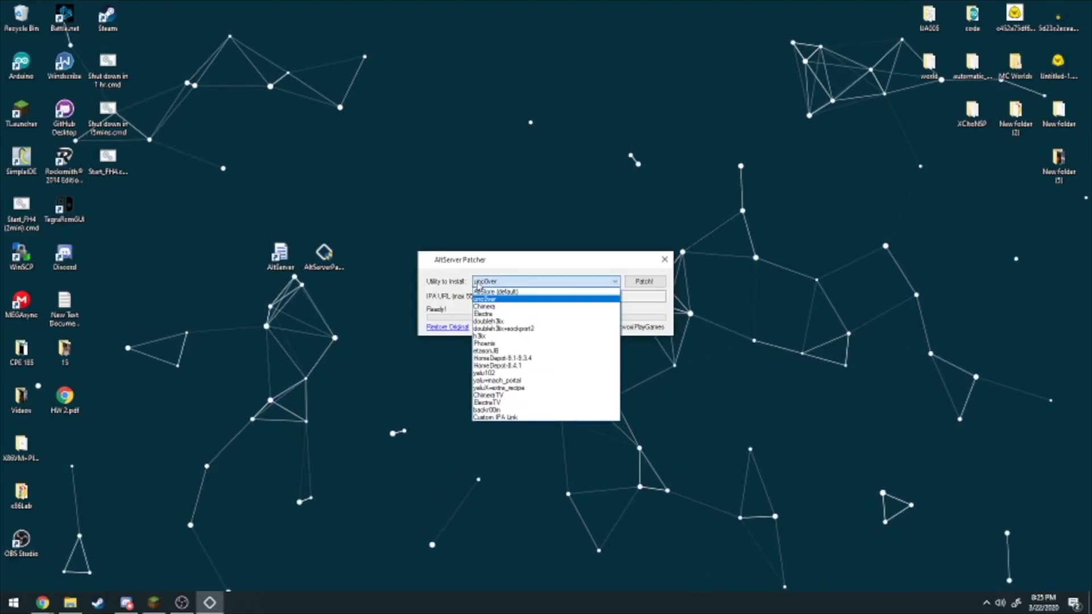
Select unc0ver as the utility to install, patch AltServer, and acknowledge the confirmation
{"action": "left_click", "coordinate": [489, 292]}
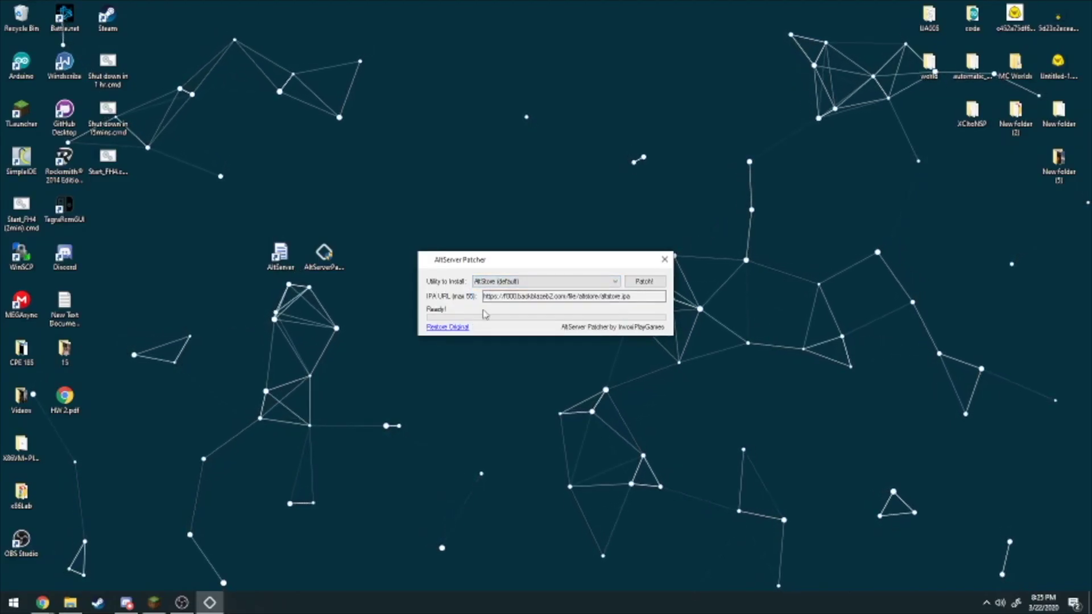
{"action": "left_click", "coordinate": [499, 283]}
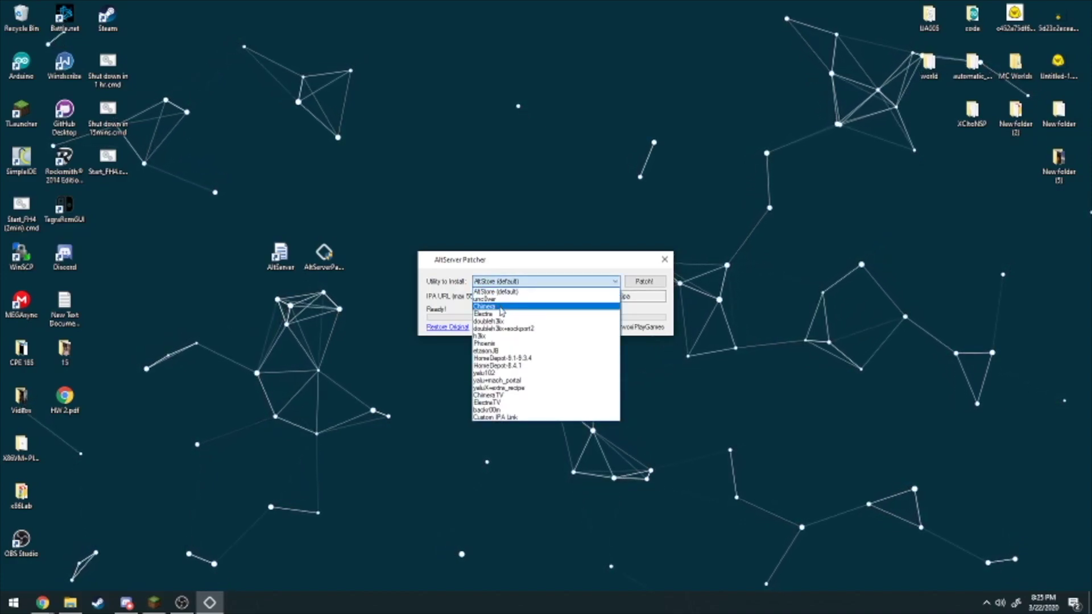
{"action": "left_click", "coordinate": [512, 416]}
{"action": "left_click", "coordinate": [529, 282]}
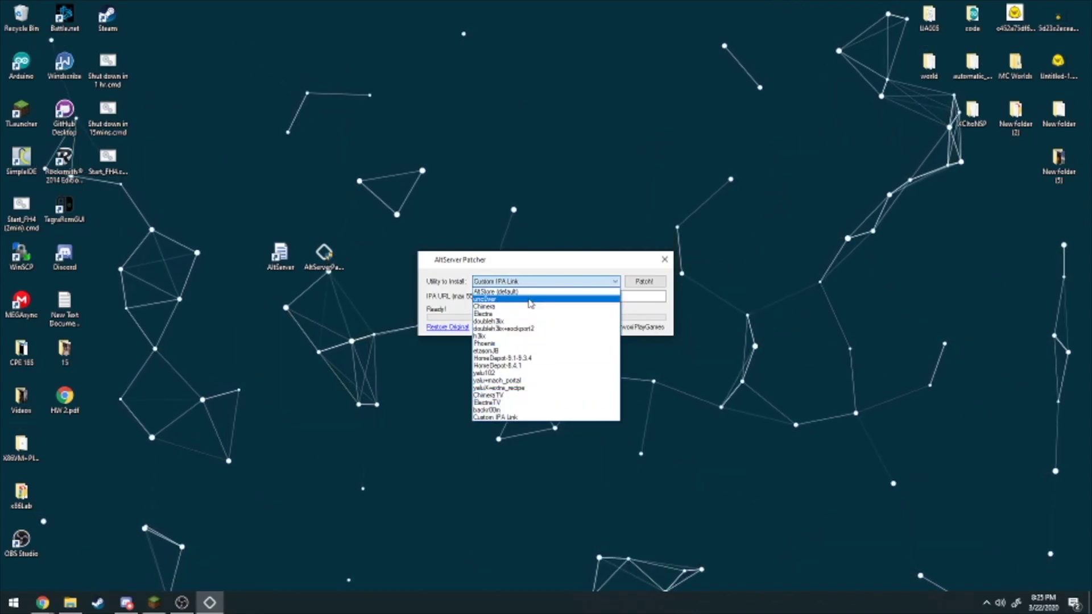
{"action": "left_click", "coordinate": [529, 299]}
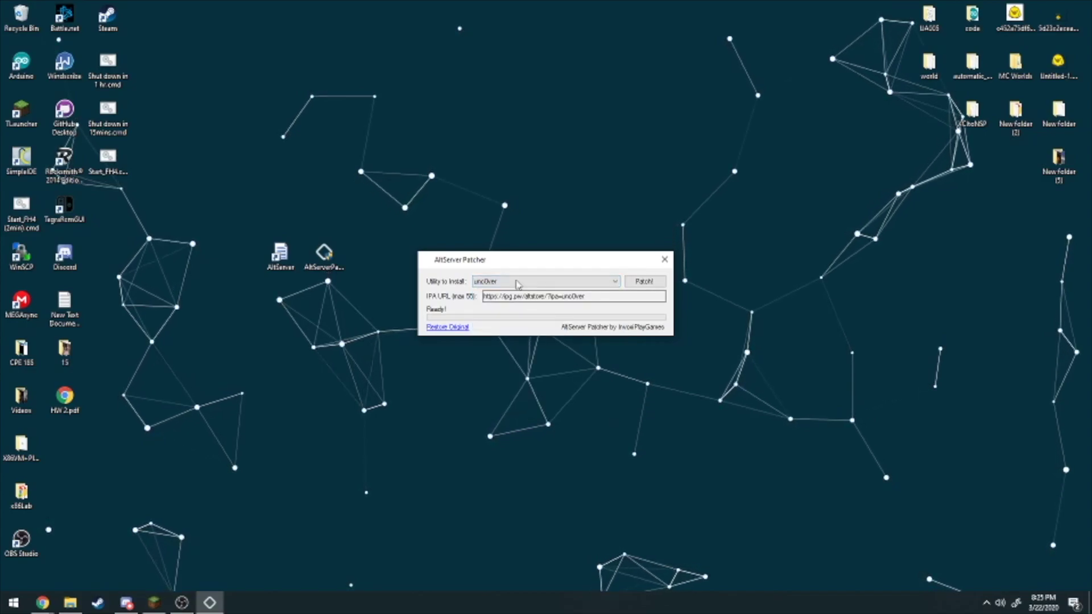
{"action": "left_click", "coordinate": [636, 284]}
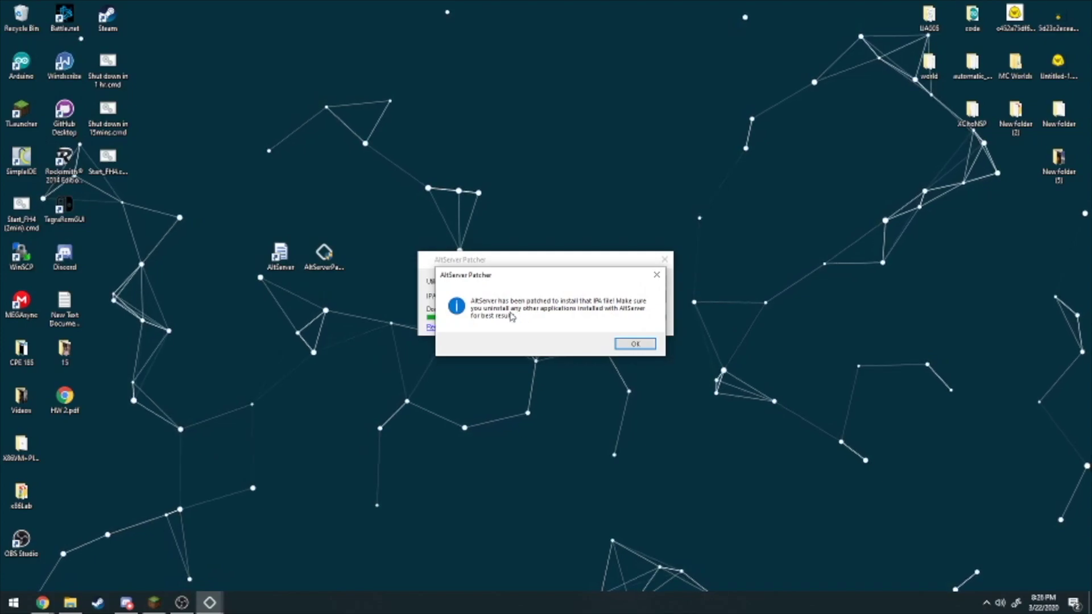
{"action": "left_click", "coordinate": [634, 345]}
Close the patcher, choose Install AltStore > iPhone from the AltServer tray, and begin entering the Apple ID
{"action": "left_click", "coordinate": [663, 258]}
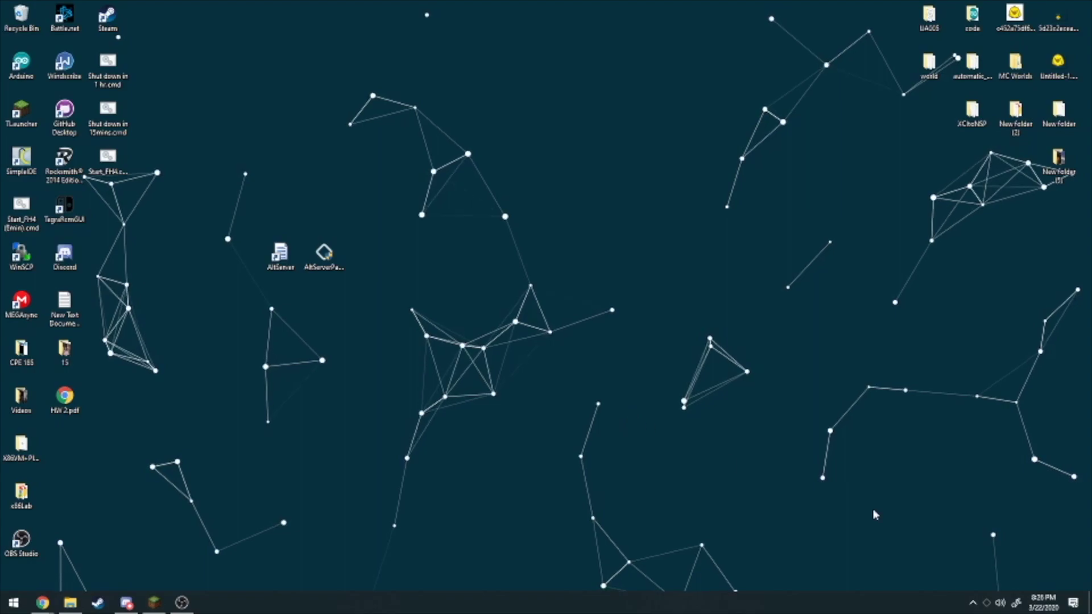
{"action": "left_click", "coordinate": [988, 603]}
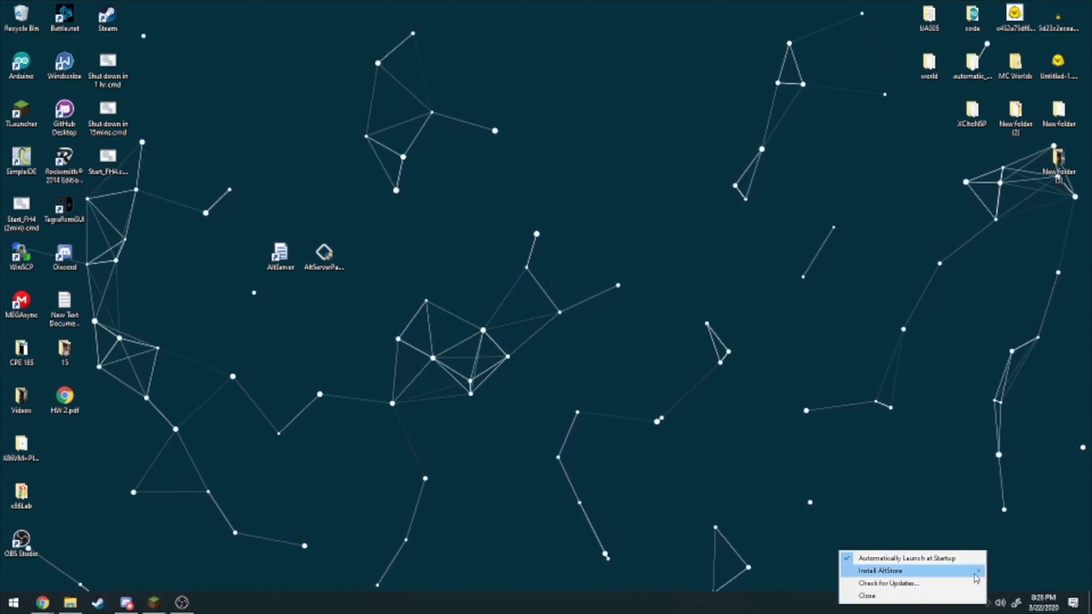
{"action": "mouse_move", "coordinate": [974, 575]}
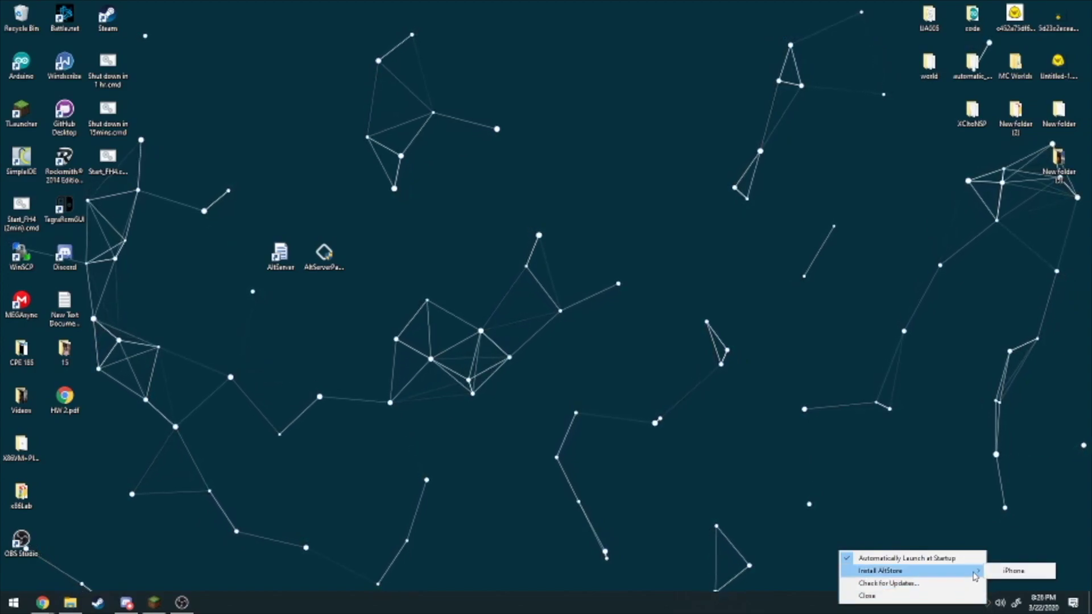
{"action": "left_click", "coordinate": [1015, 571]}
{"action": "left_click", "coordinate": [527, 306]}
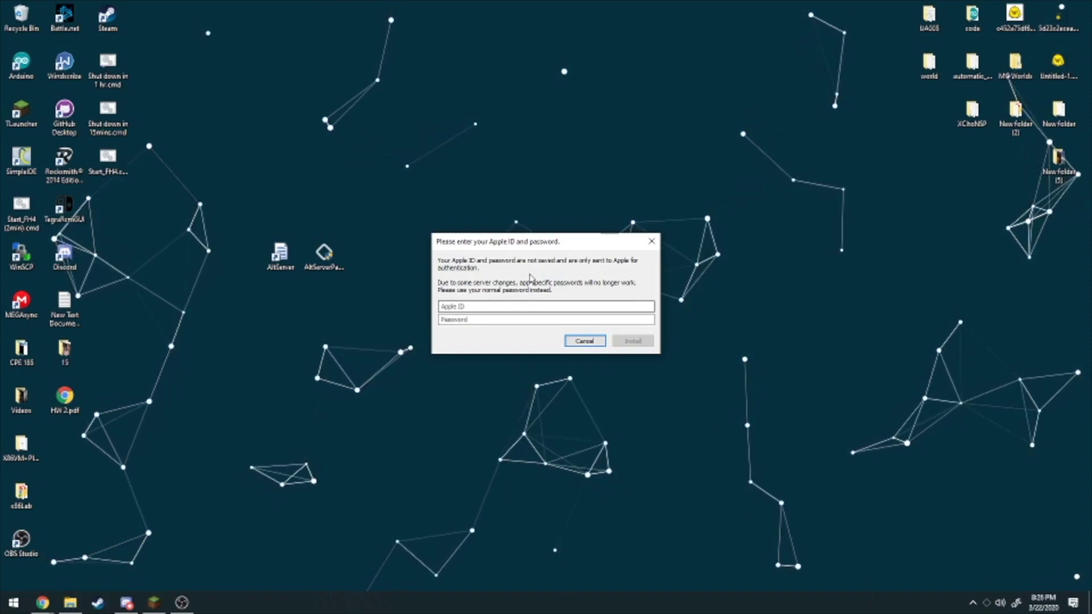
{"action": "left_click", "coordinate": [529, 306]}
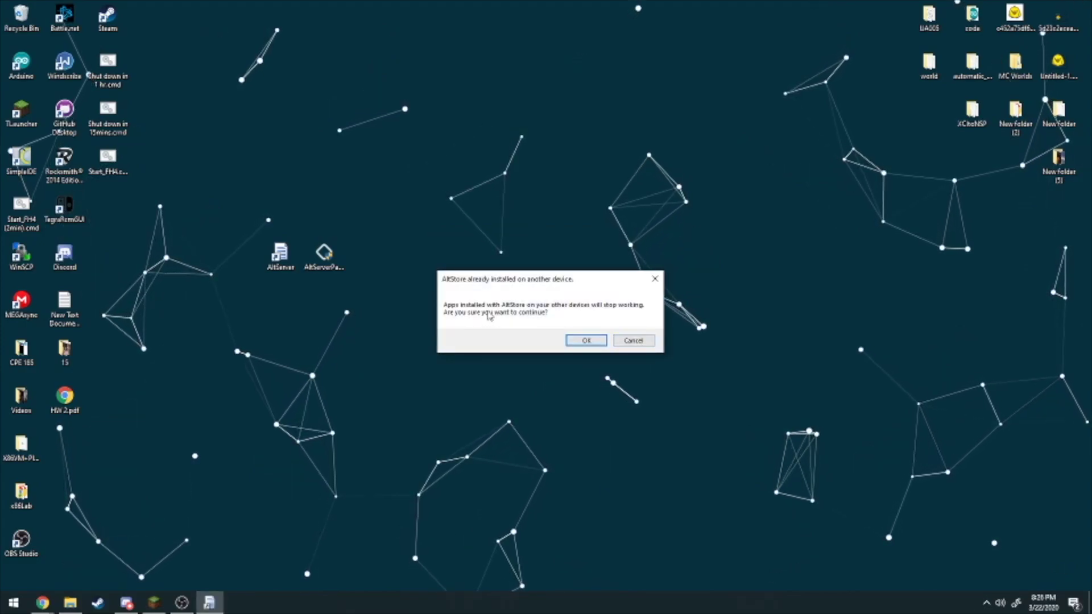
{"action": "left_click", "coordinate": [584, 341]}
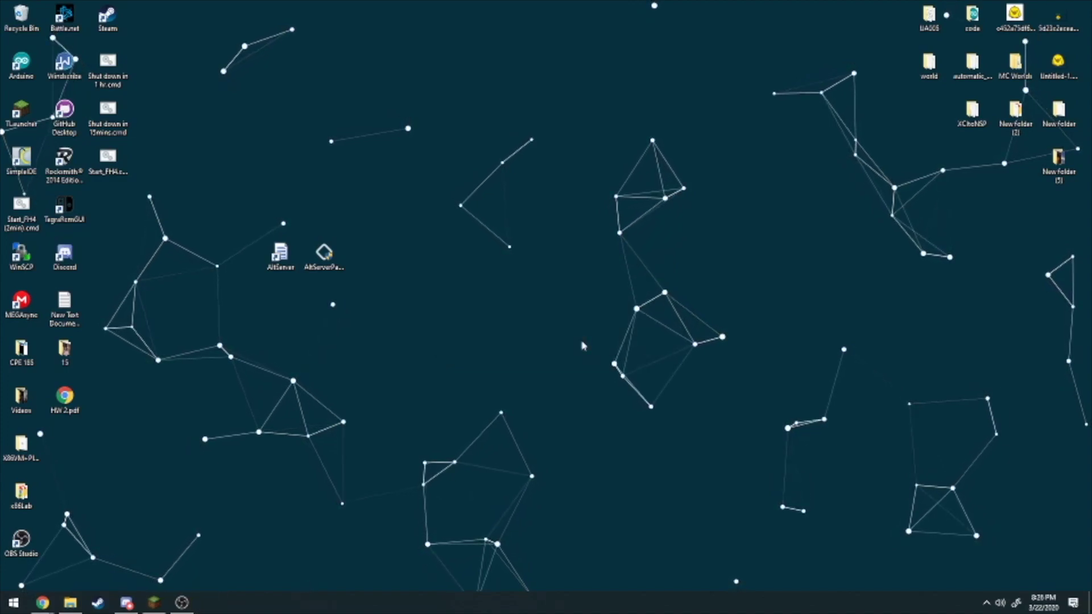